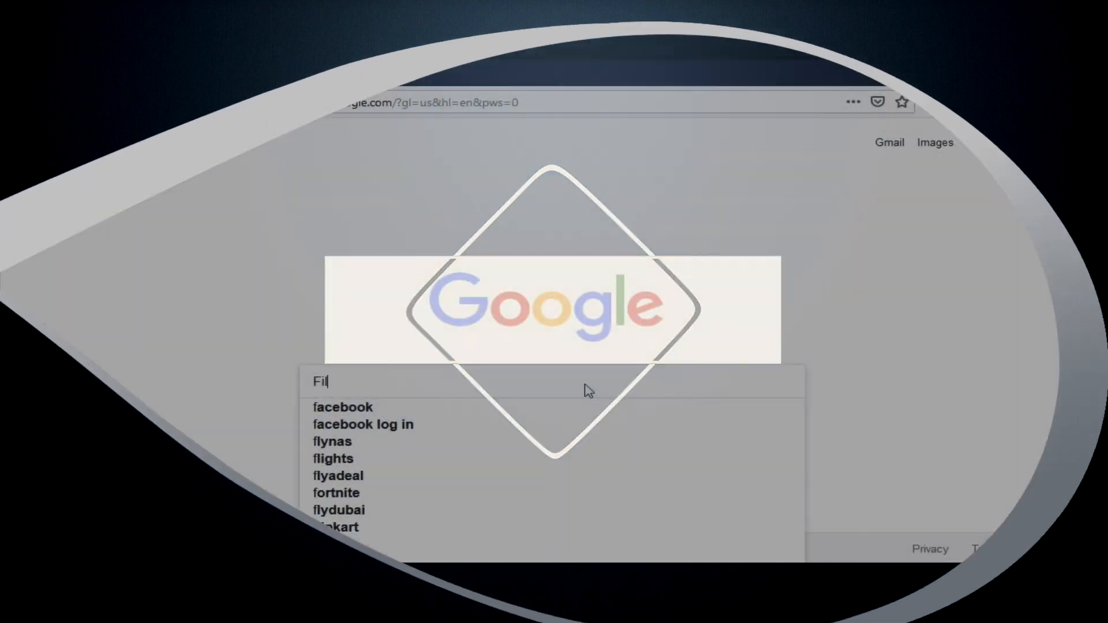
type("ez")
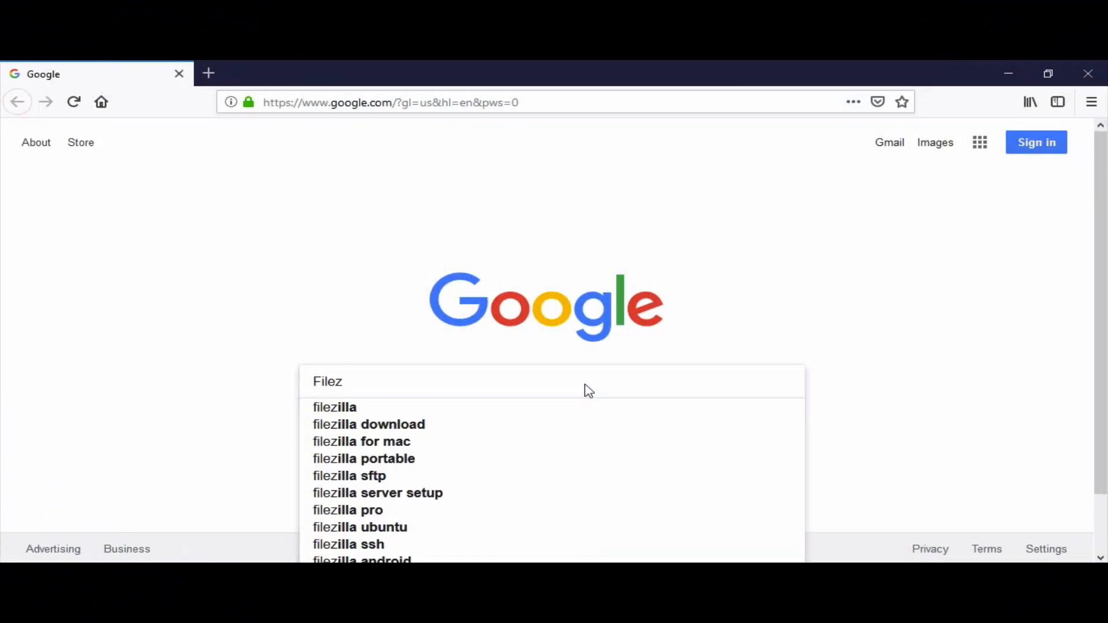
Run the Google search for "filezilla"
left_click(544, 409)
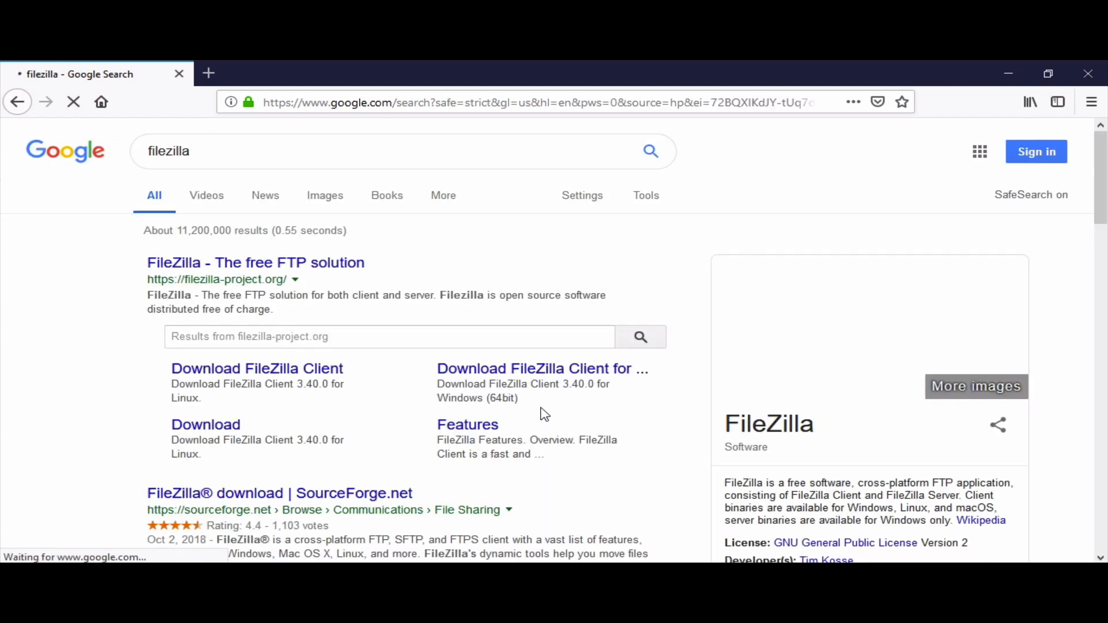
Go from the top search result to filezilla-project.org and on to the FileZilla Client download page
left_click(327, 264)
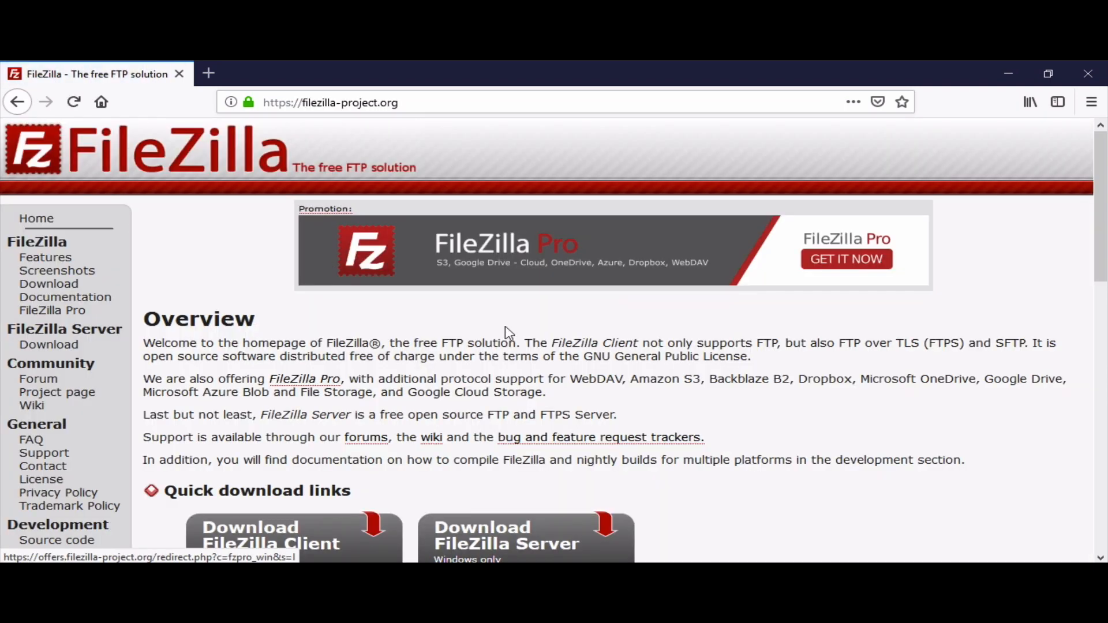
scroll(509, 331, "down", 3)
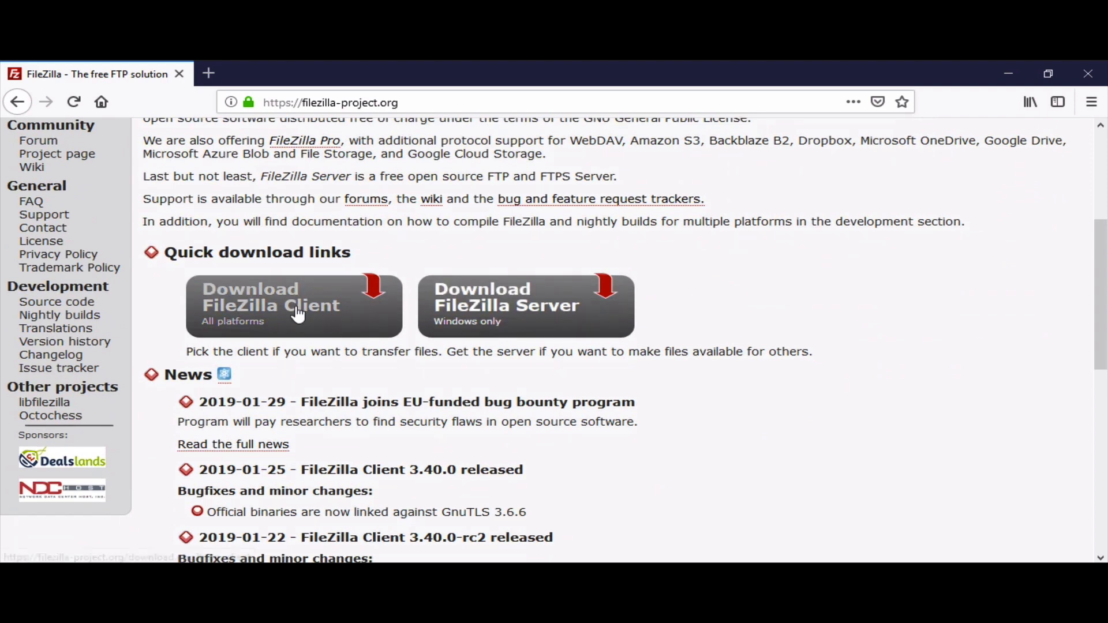
left_click(297, 312)
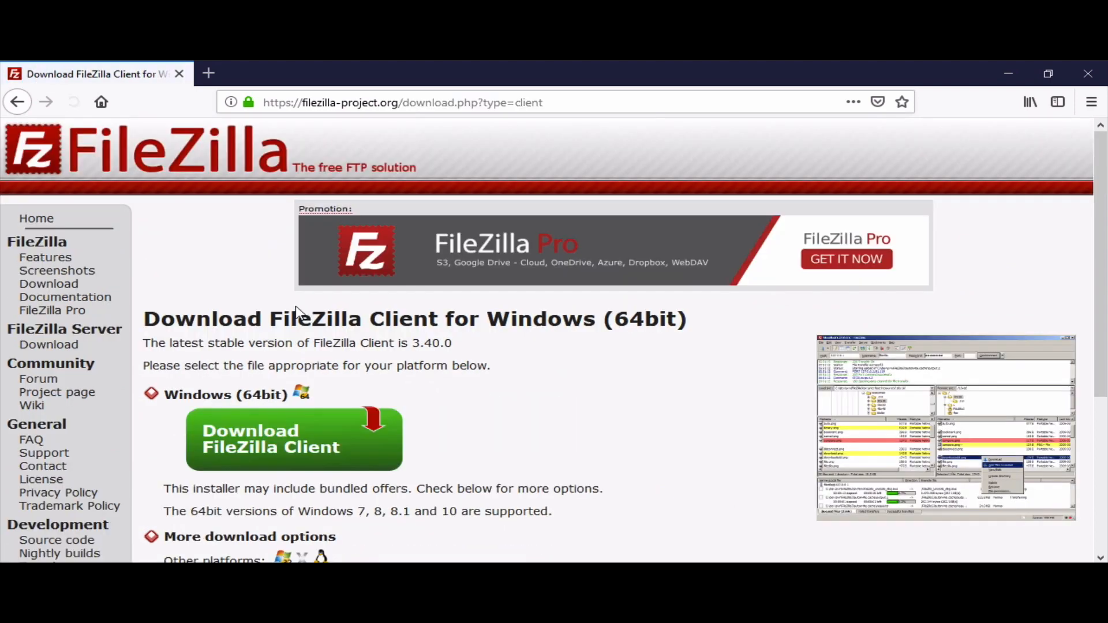
scroll(385, 358, "down", 1)
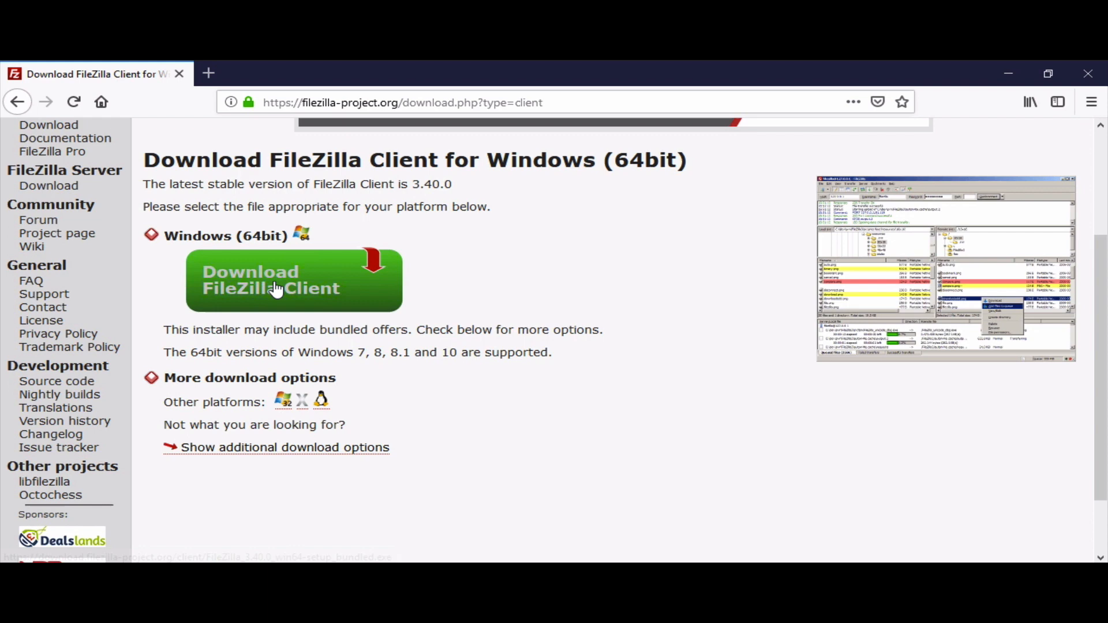
Download the free FileZilla edition for Windows 64bit, save the installer, and check it in the downloads panel
left_click(276, 288)
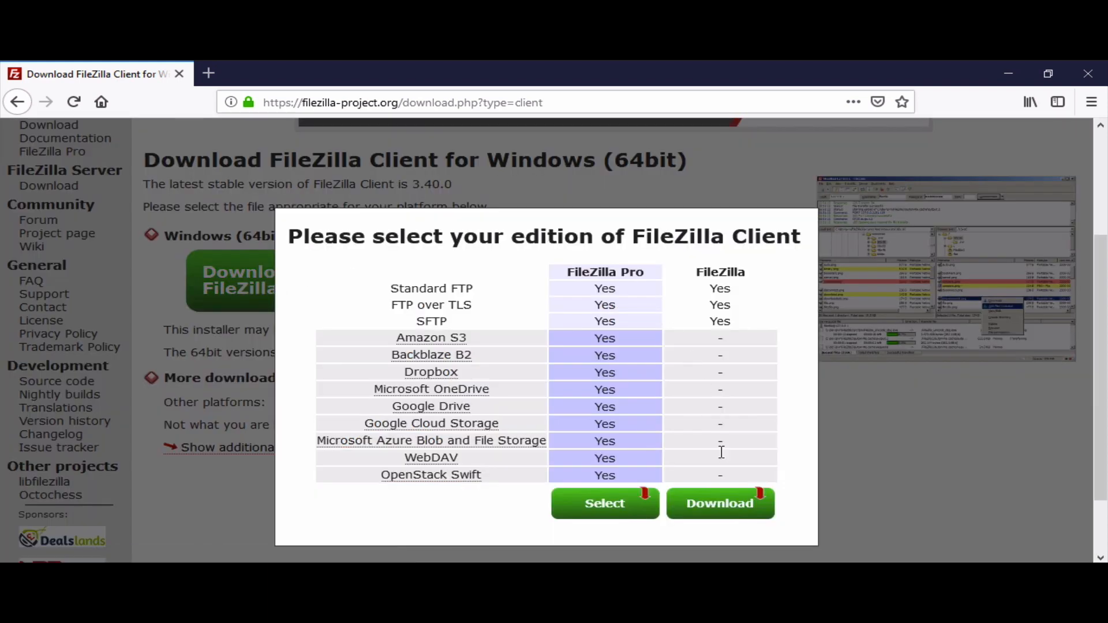
left_click(730, 513)
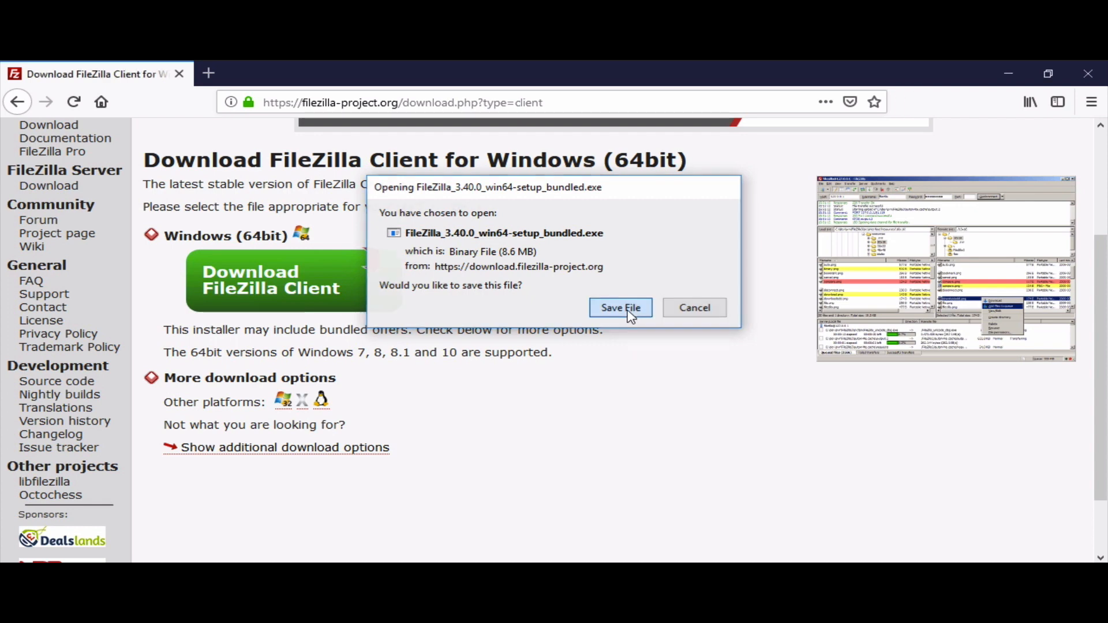
left_click(622, 308)
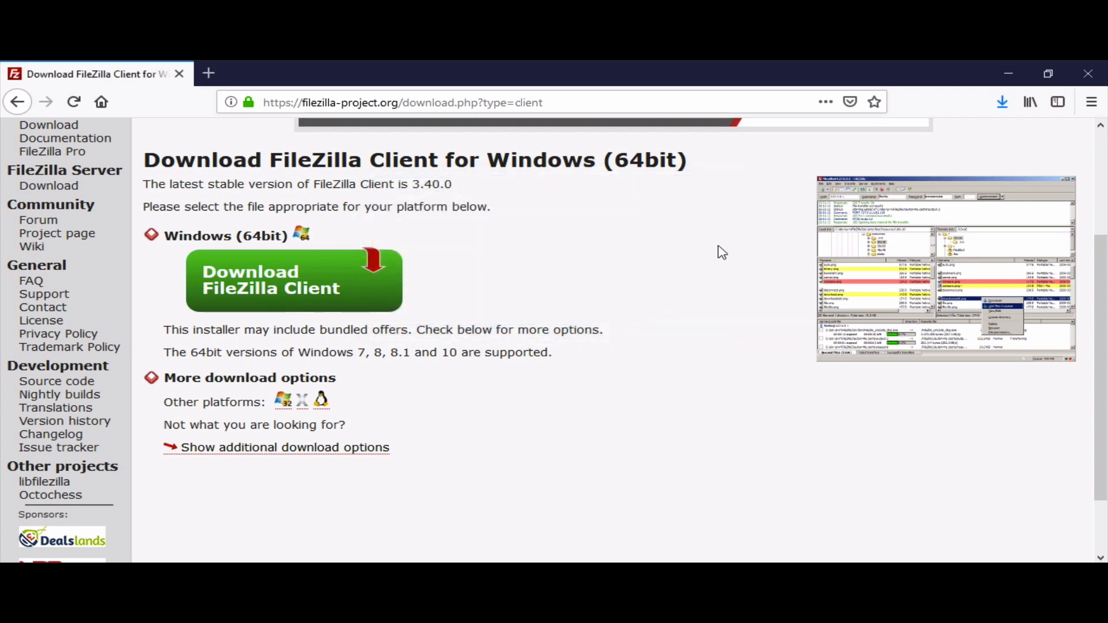
left_click(1003, 102)
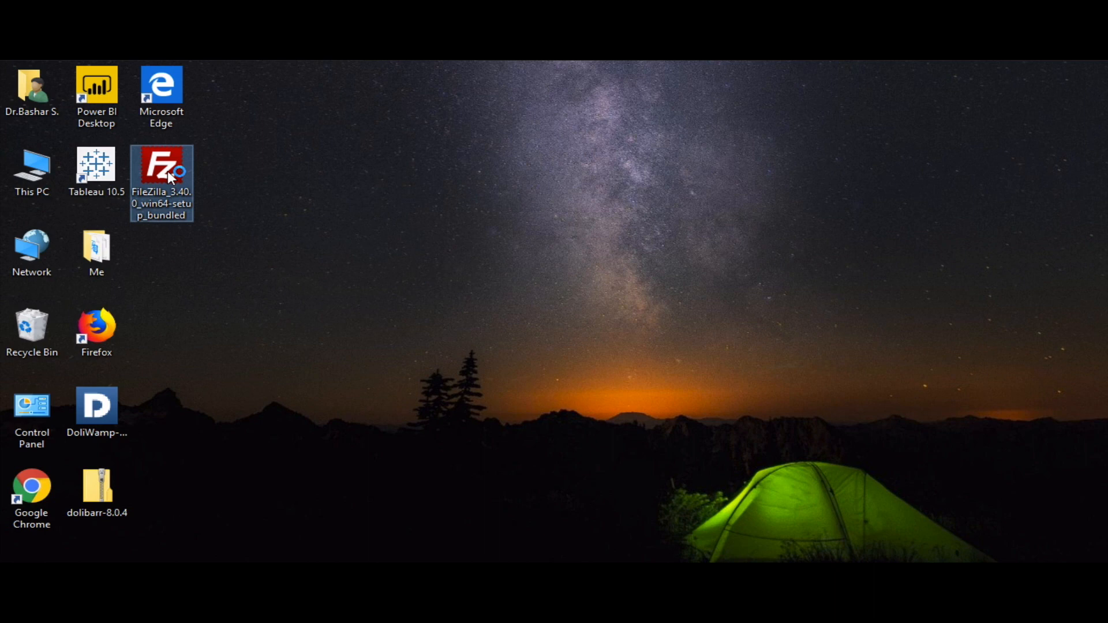
Launch the FileZilla installer from the desktop, allow UAC, and accept the licence agreement
double_click(168, 171)
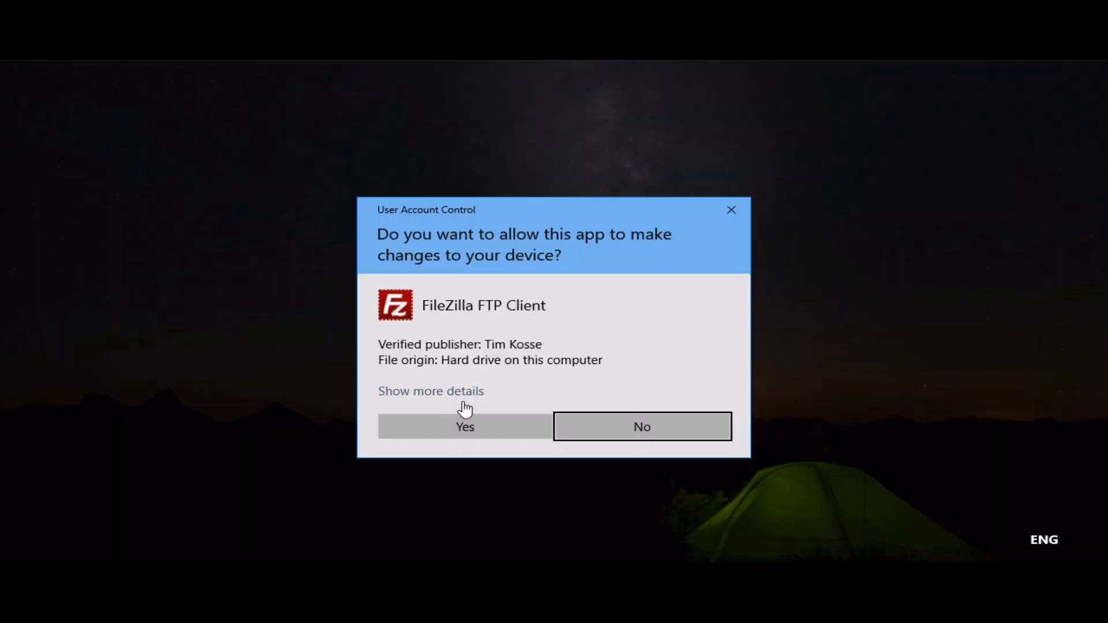
left_click(481, 424)
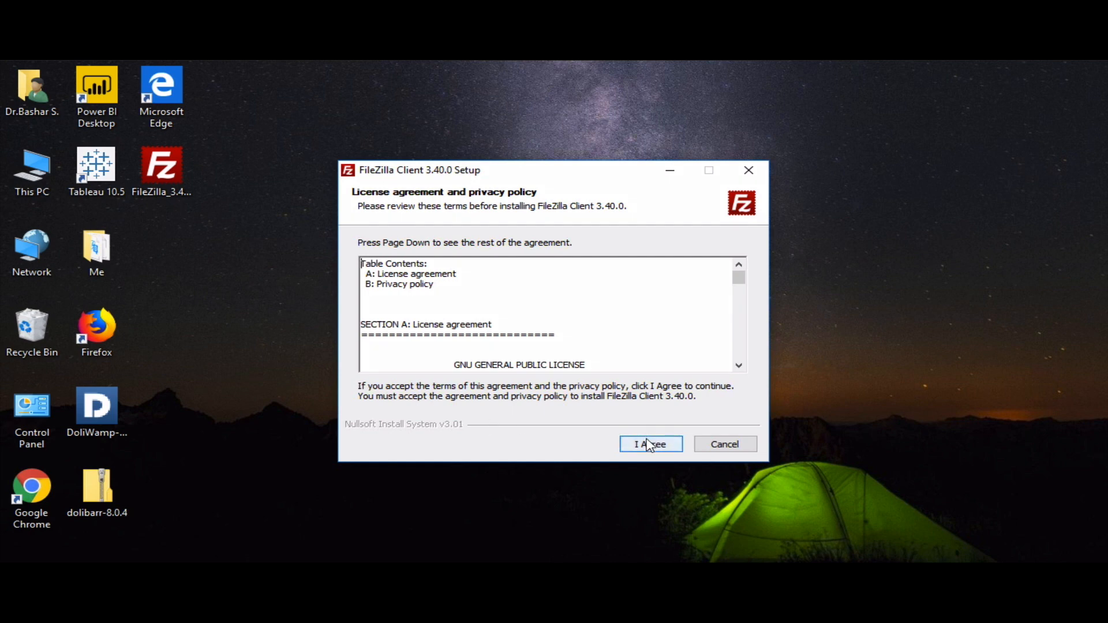
left_click(648, 445)
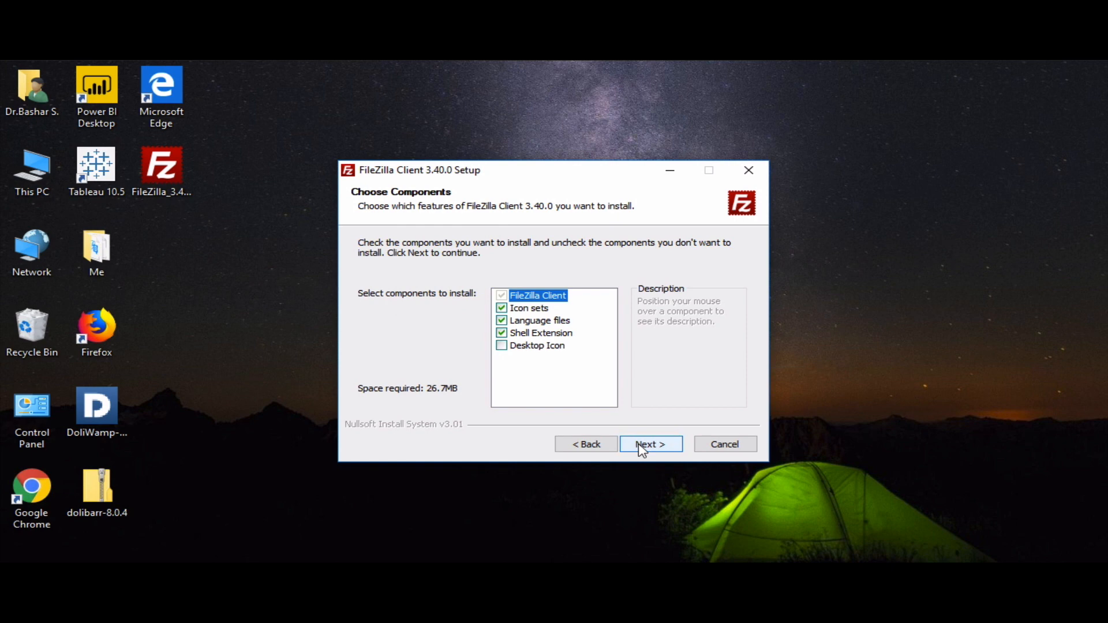
Add the Desktop Icon component and keep the default install folder
left_click(501, 345)
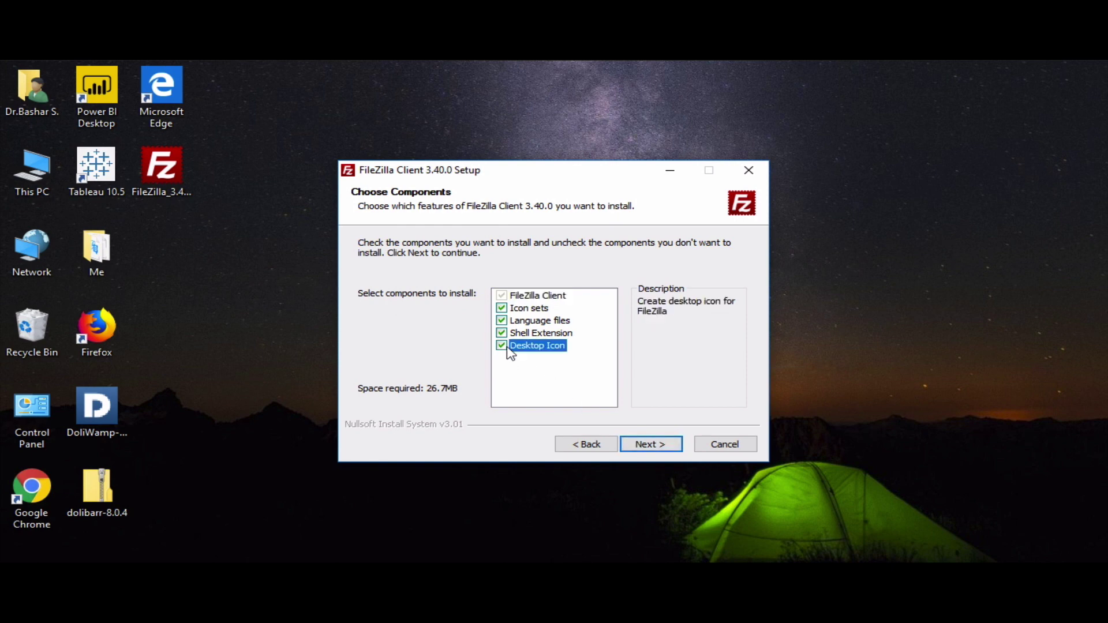
left_click(644, 449)
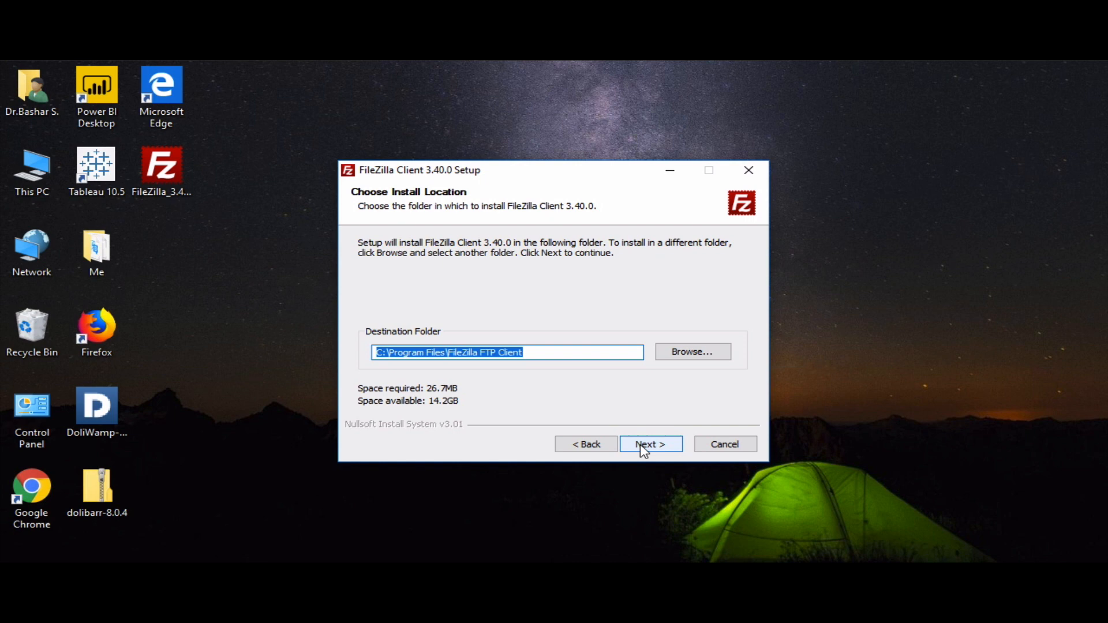
left_click(644, 448)
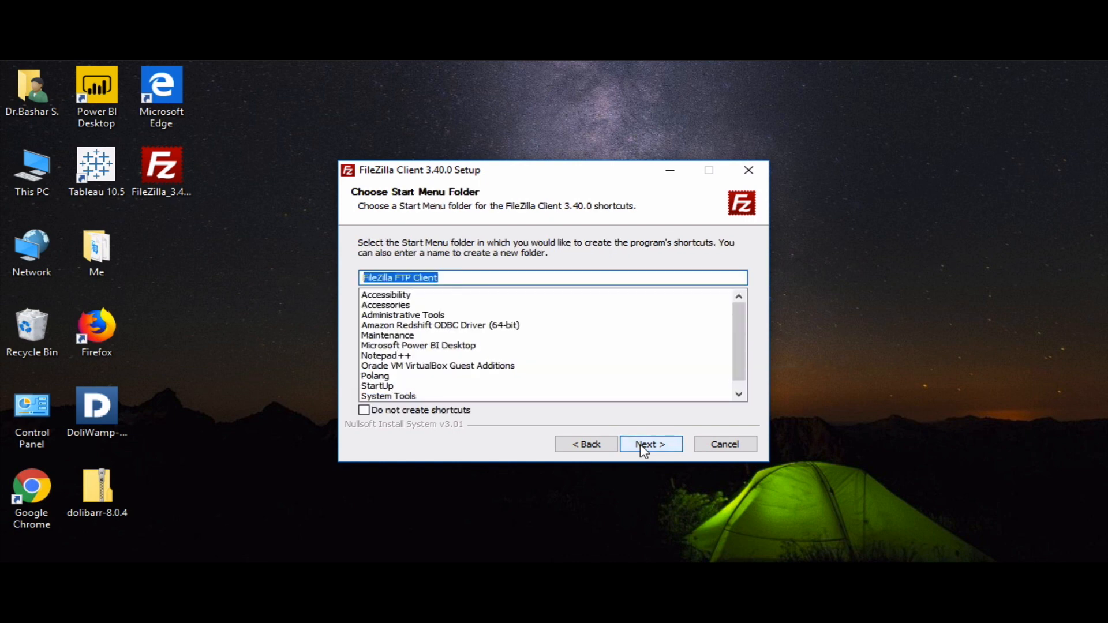
Decline the bundled Opera browser and Avast Free Antivirus offers
left_click(643, 448)
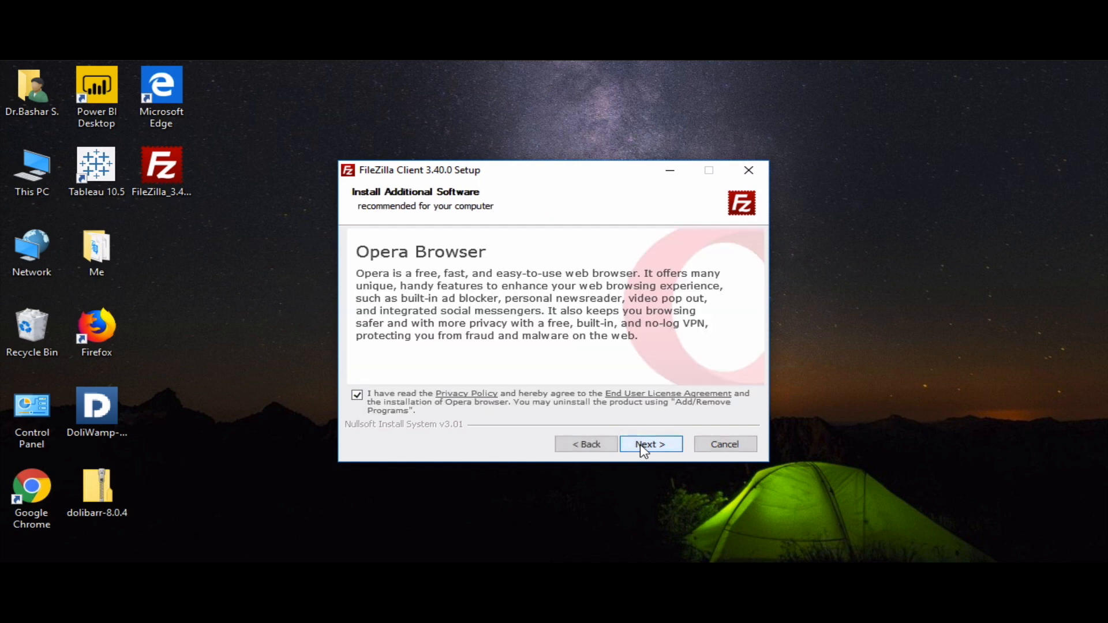
left_click(358, 396)
left_click(657, 452)
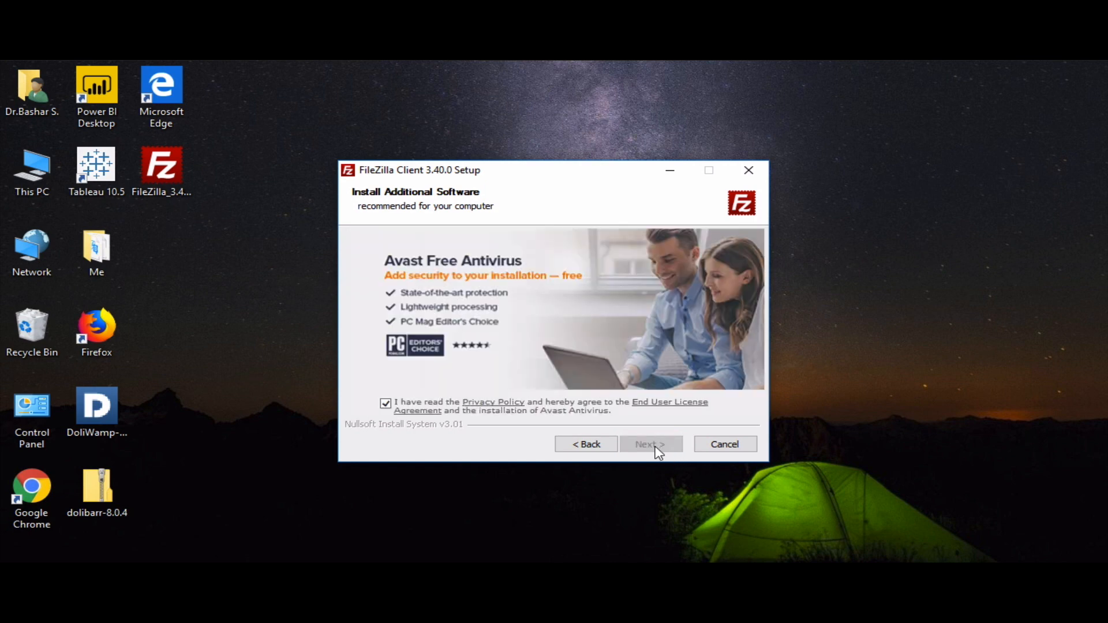
left_click(385, 405)
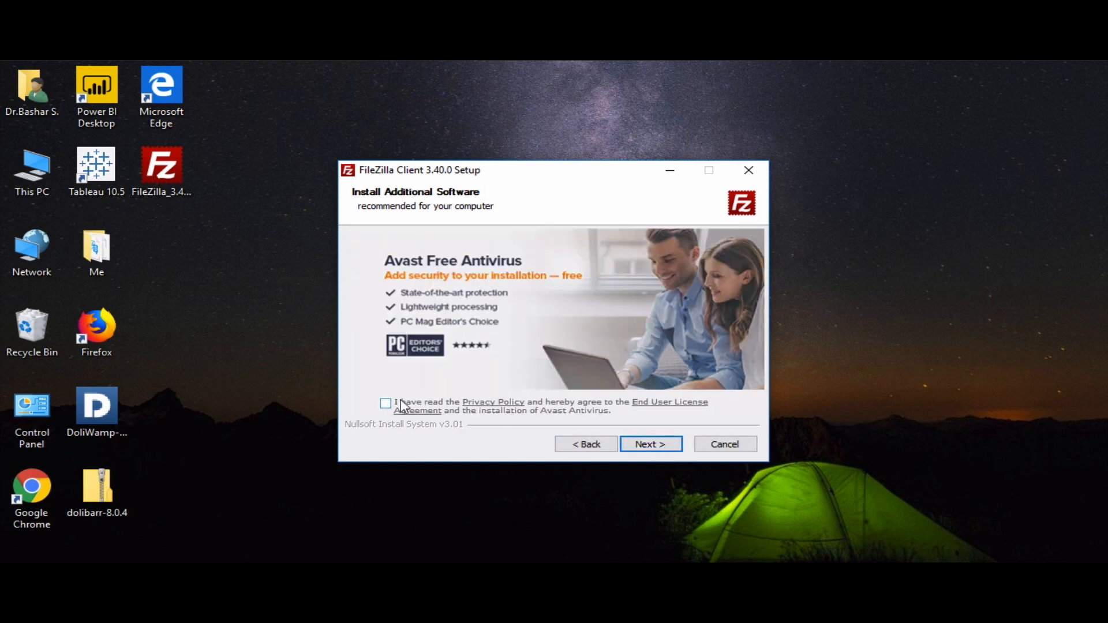
Install FileZilla and finish setup with Start FileZilla now checked
left_click(657, 449)
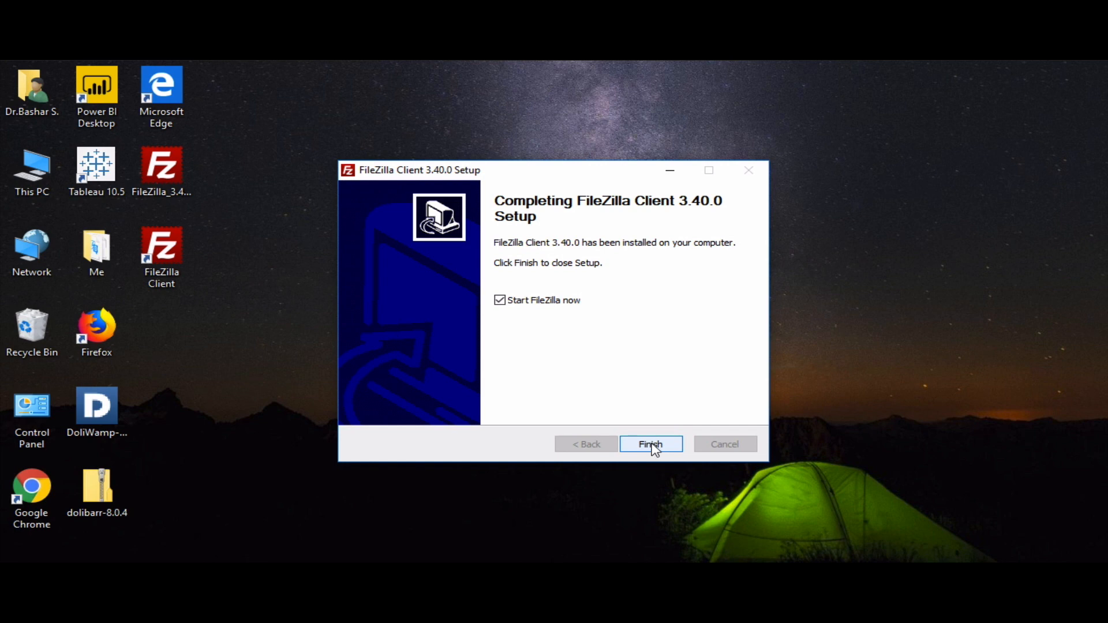
left_click(652, 445)
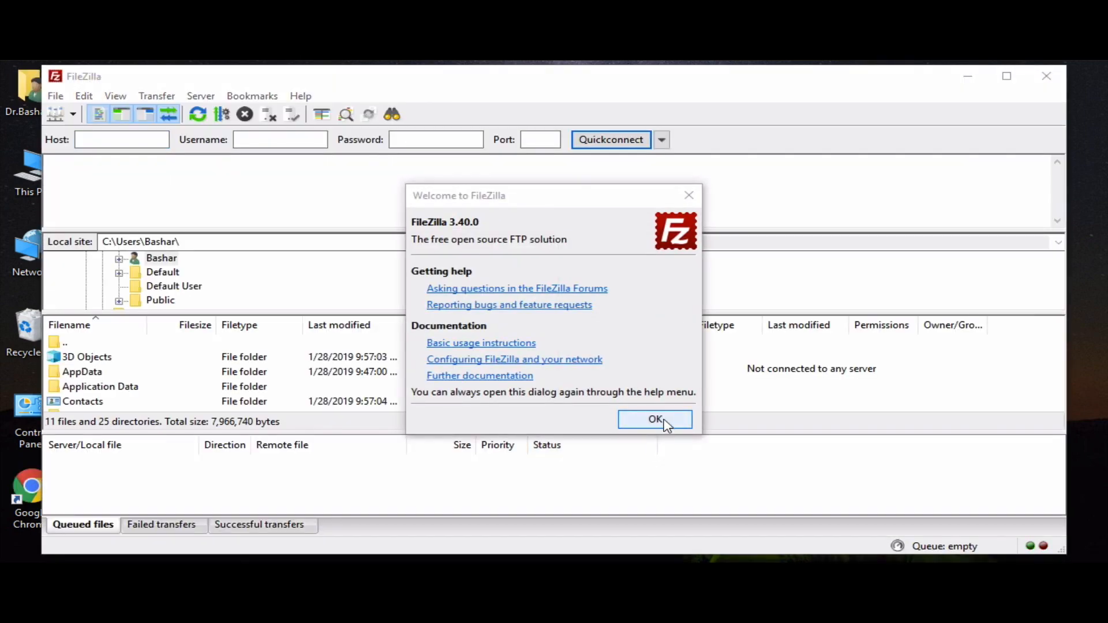
Dismiss the Welcome to FileZilla dialog with OK
left_click(656, 420)
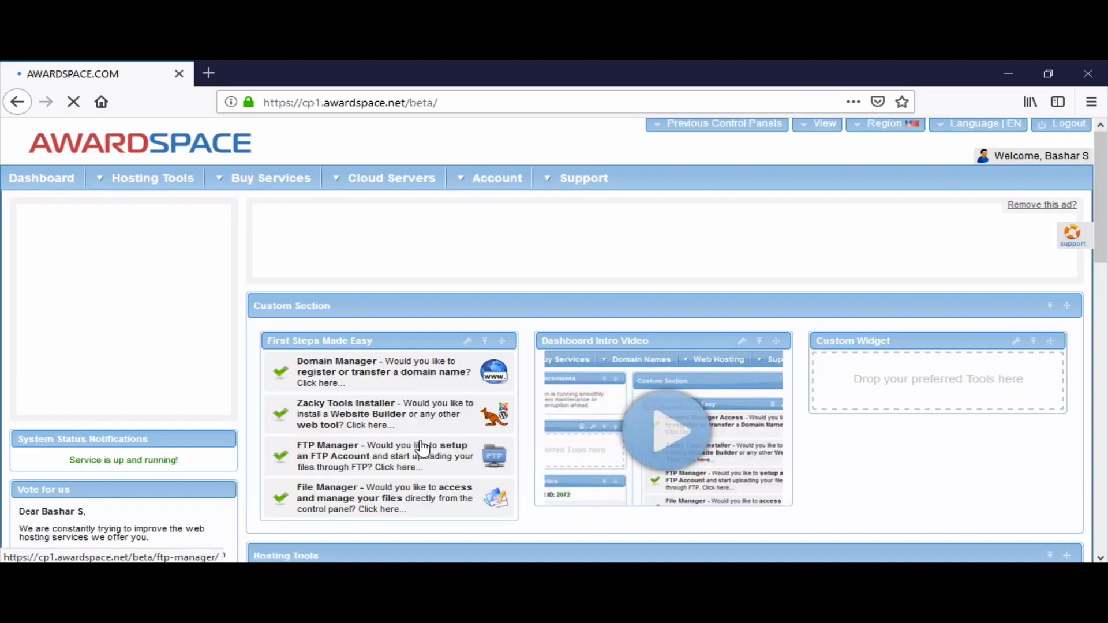
In FTP Manager, expand the FTP account row to show its hostnames, username and port 21
left_click(352, 453)
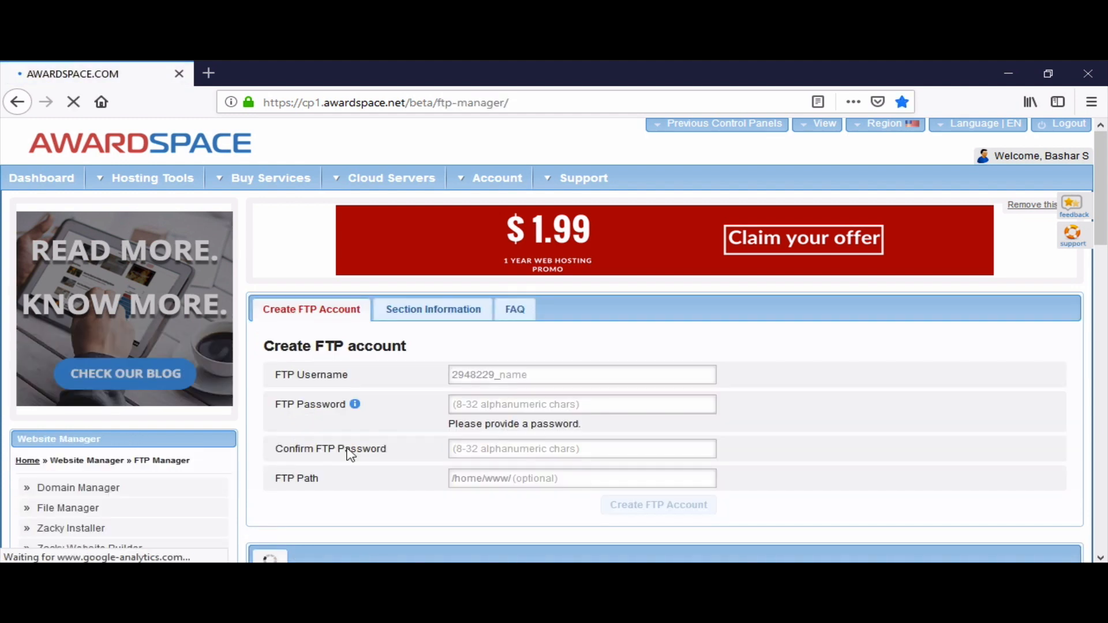
scroll(349, 452, "down", 1)
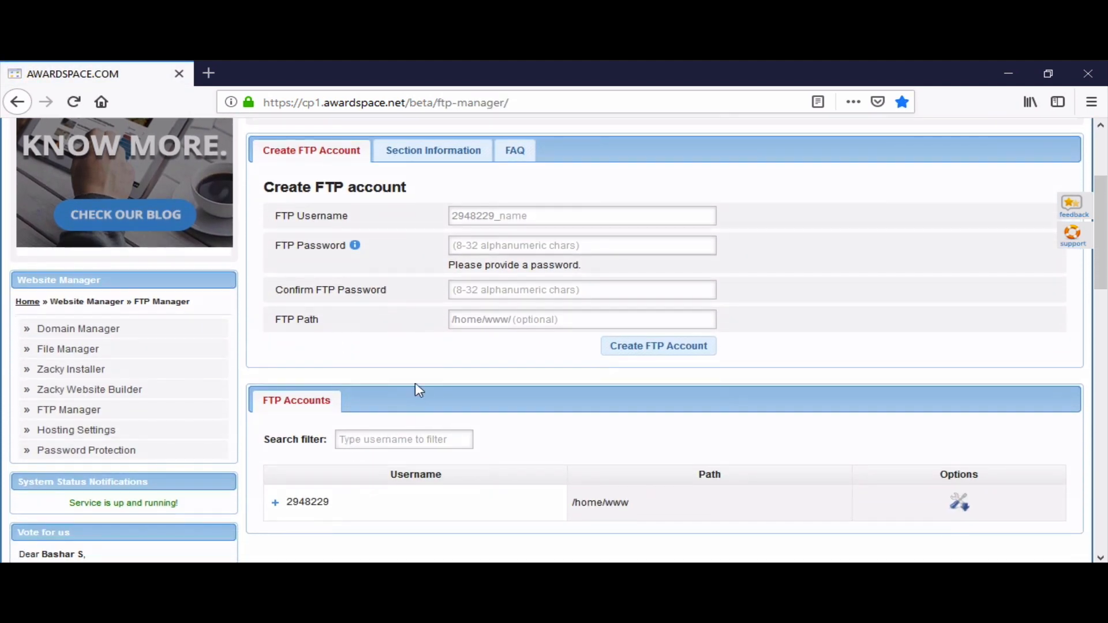
scroll(415, 336, "down", 3)
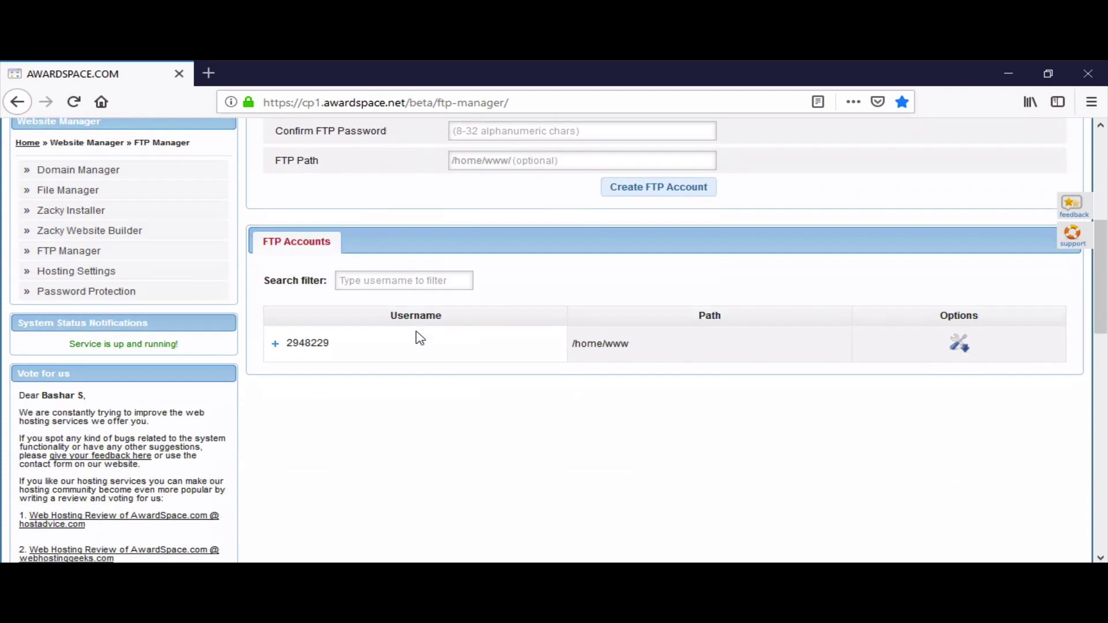
left_click(276, 345)
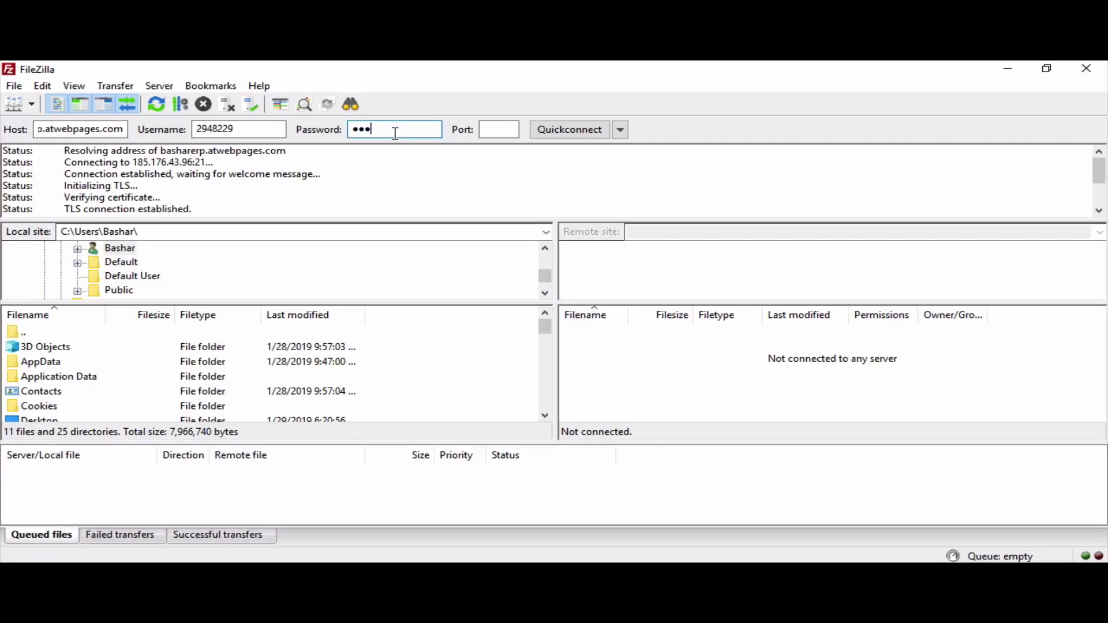
type("**")
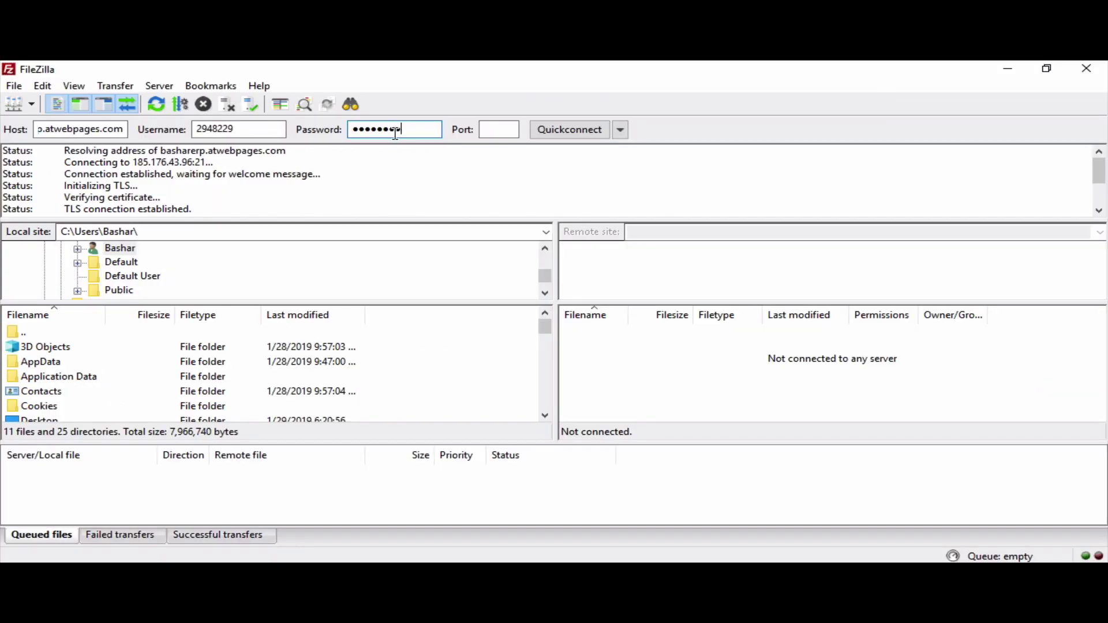
type("*****")
Quickconnect to the AwardSpace FTP server on port 21 and open the site's empty domain folder
left_click(497, 129)
type("21")
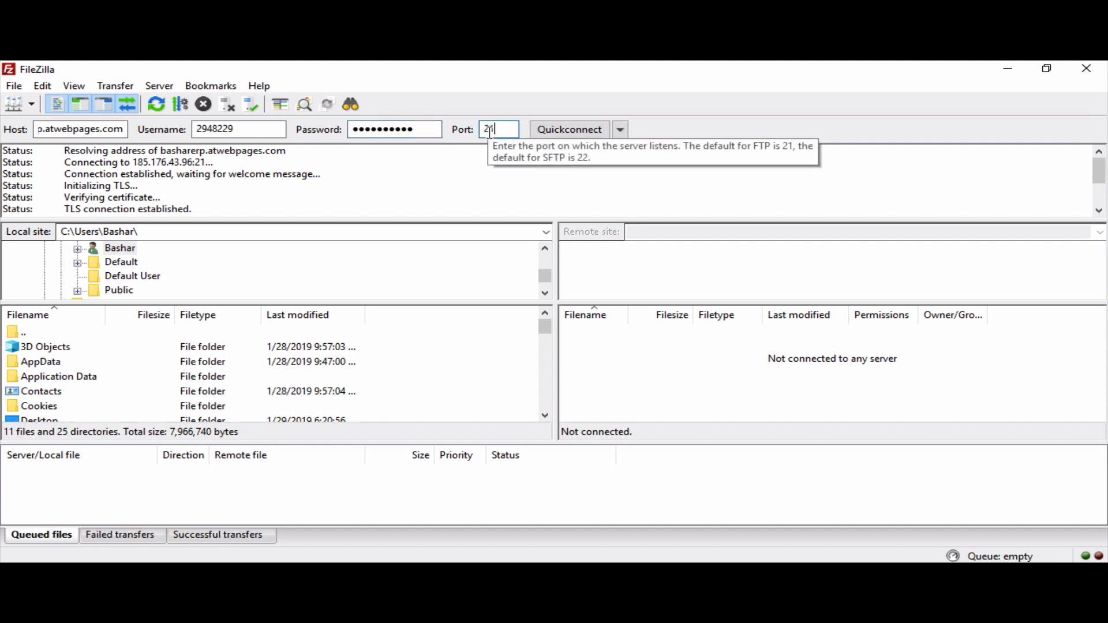
key("Return")
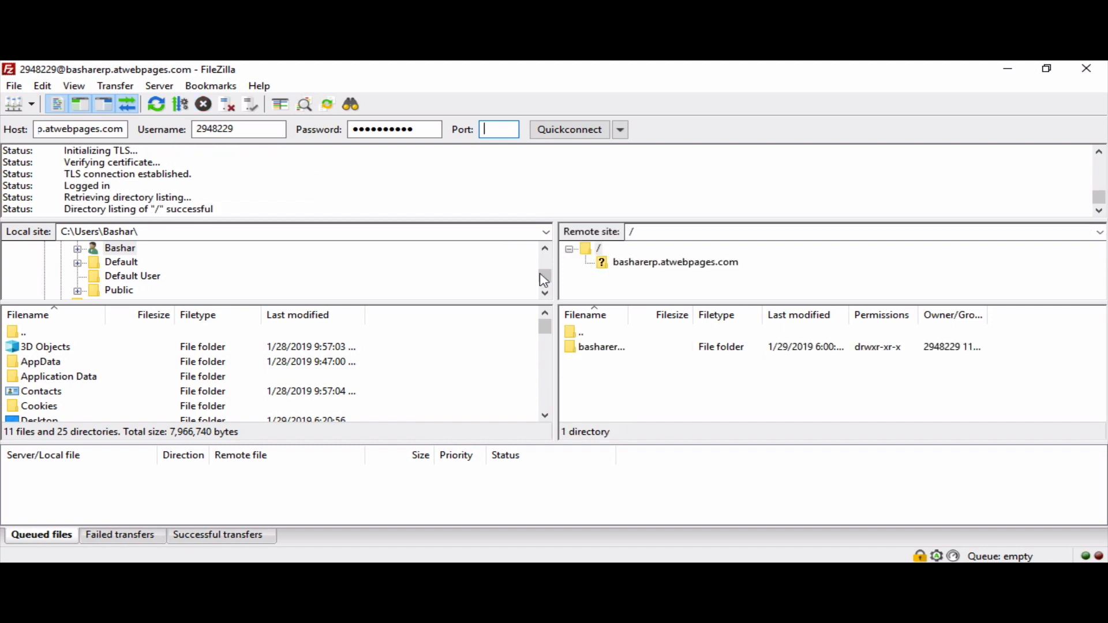
left_click(597, 348)
double_click(597, 347)
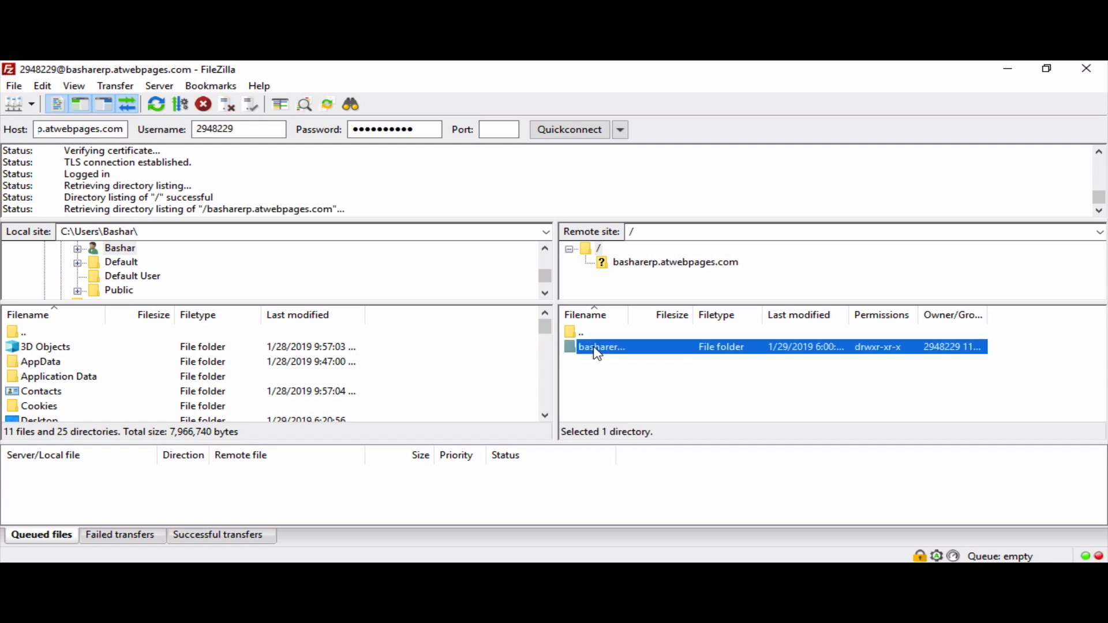